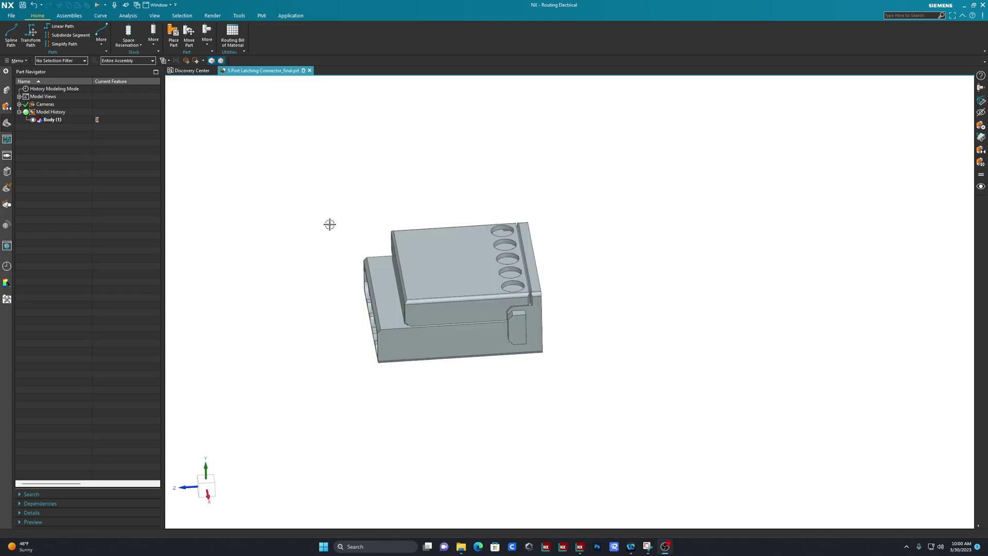
- Orbit and tilt the 5-port latching connector so its open terminal cavities face the viewer
middle_drag(265, 271, 286, 269)
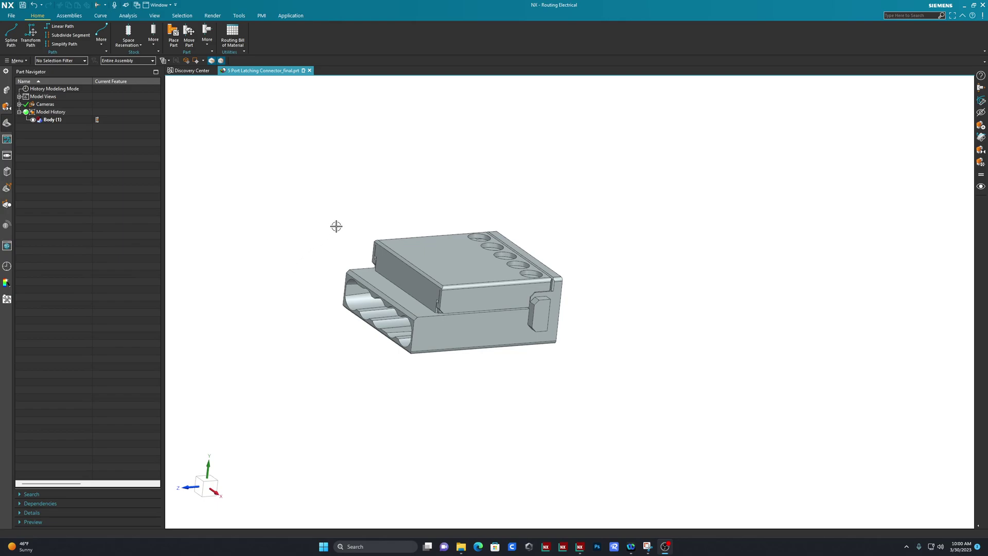
middle_drag(337, 227, 335, 238)
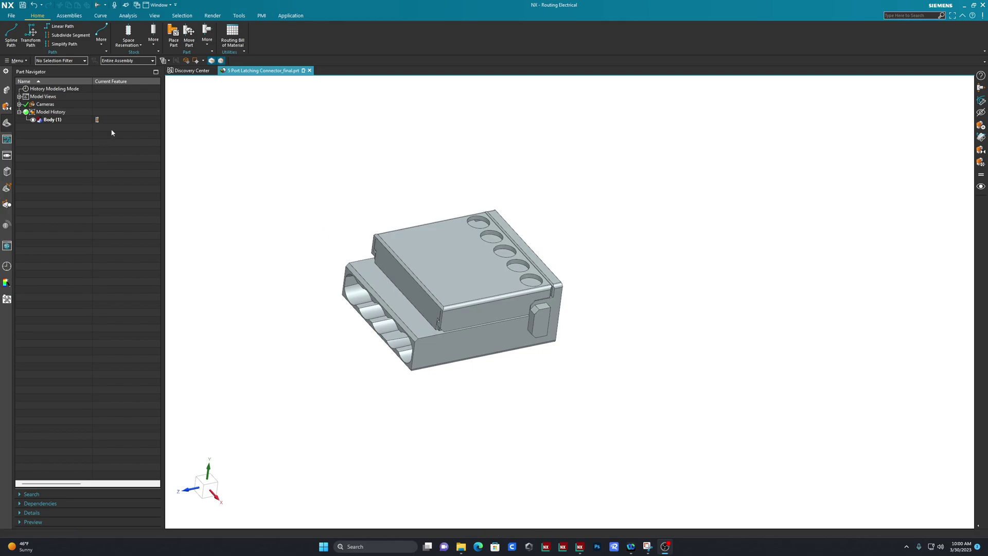
click(291, 16)
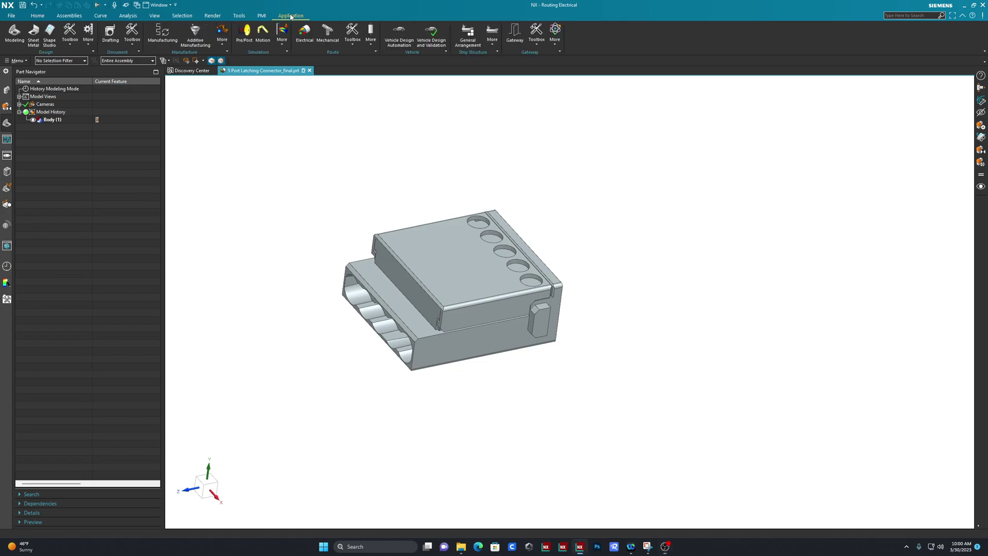
click(321, 284)
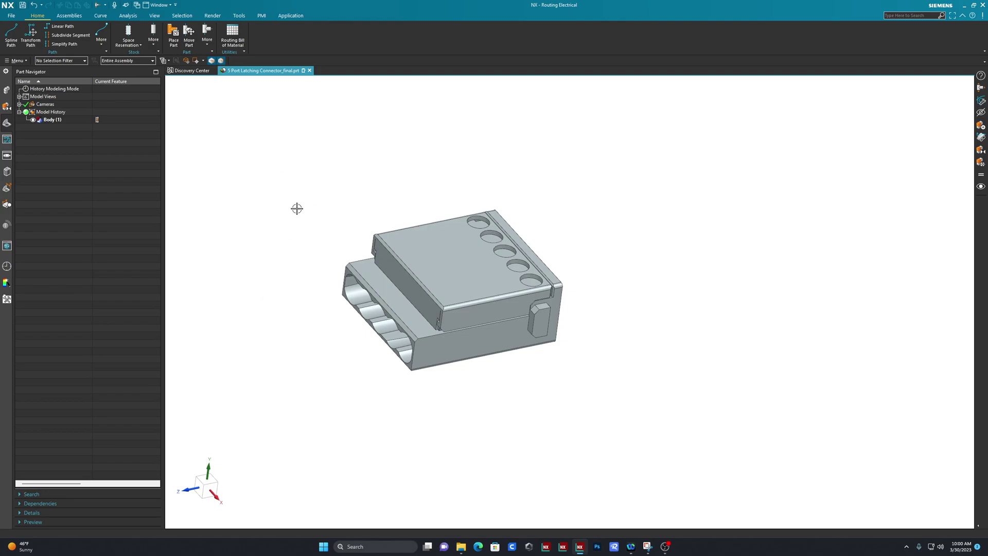
- Launch Qualify Part from the Home tab's Part group More menu
click(206, 47)
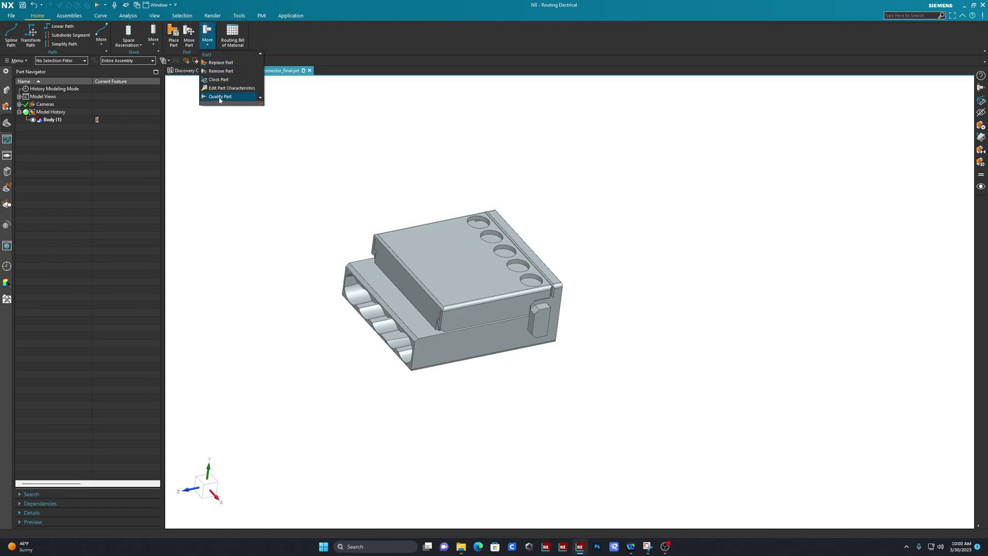
click(219, 96)
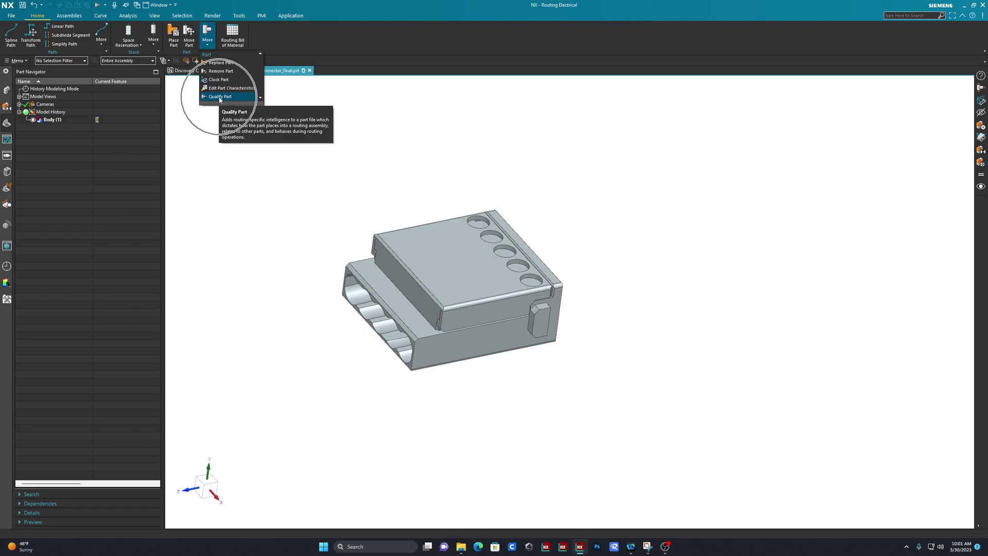
click(219, 97)
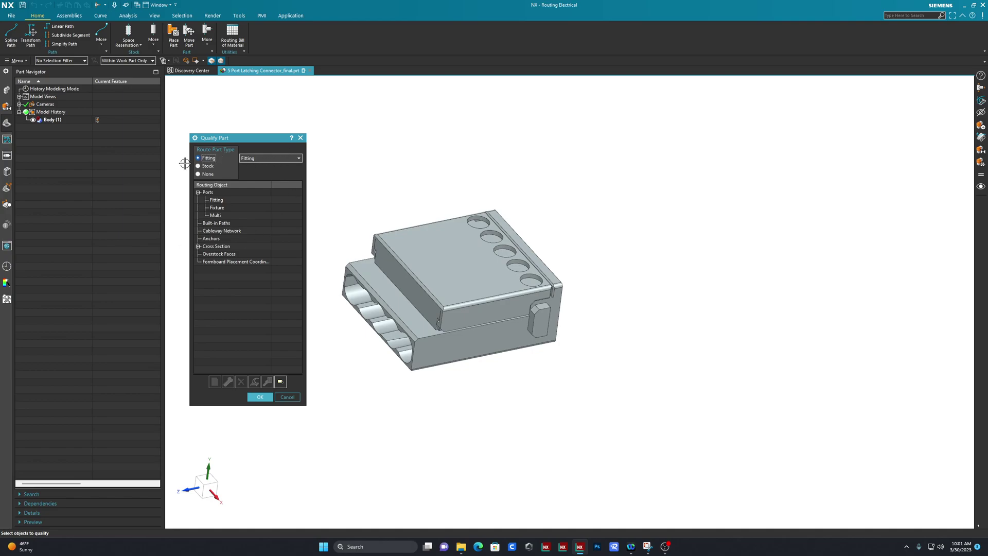
- Expand the Fitting type drop-down in Qualify Part to list the route part types
click(264, 159)
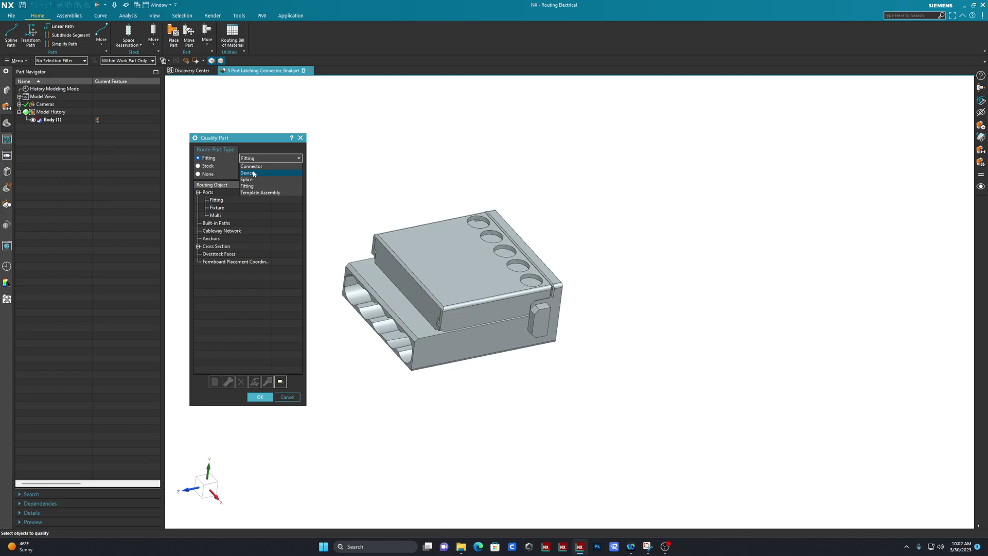
- Change the connector's fitting subtype from Fitting to Connector
click(253, 173)
key(Escape)
key(Down)
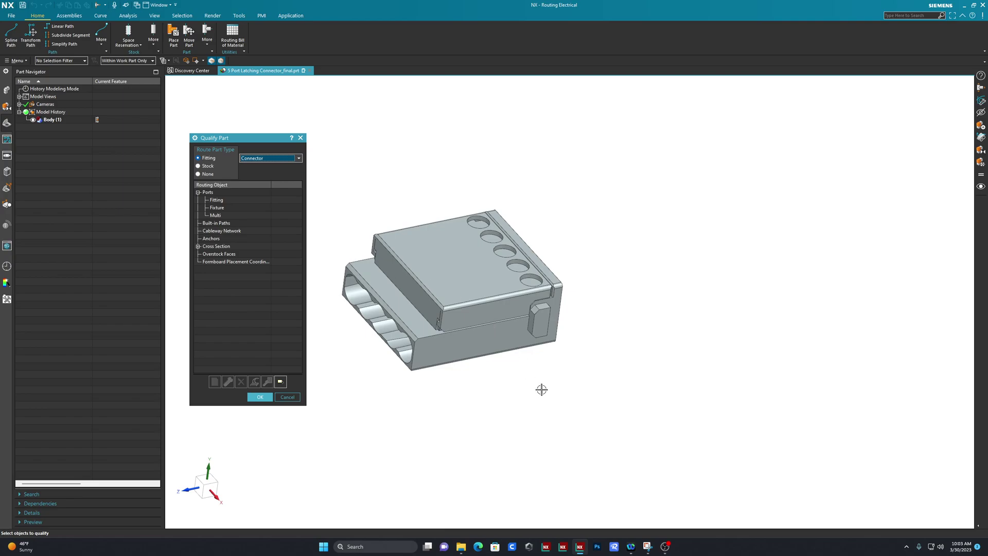
- Inspect the connector from several sides, then select Fitting under Ports in the Routing Object tree
middle_drag(540, 391, 509, 366)
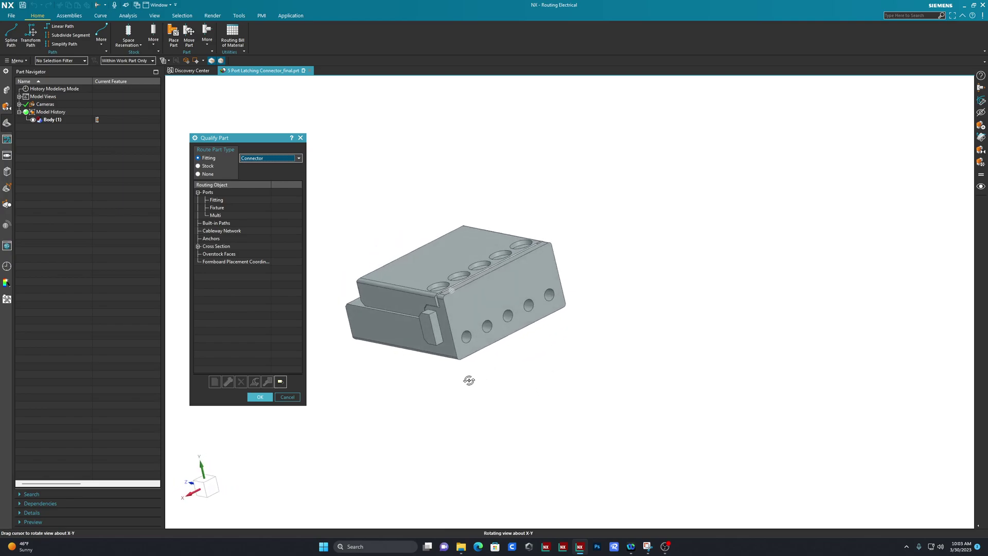
middle_drag(468, 380, 470, 379)
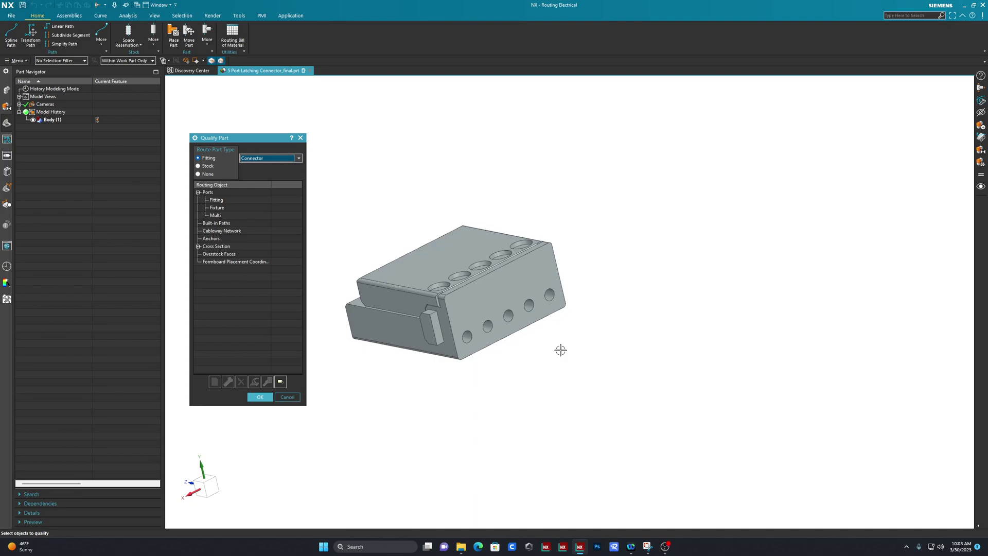
middle_drag(503, 383, 530, 403)
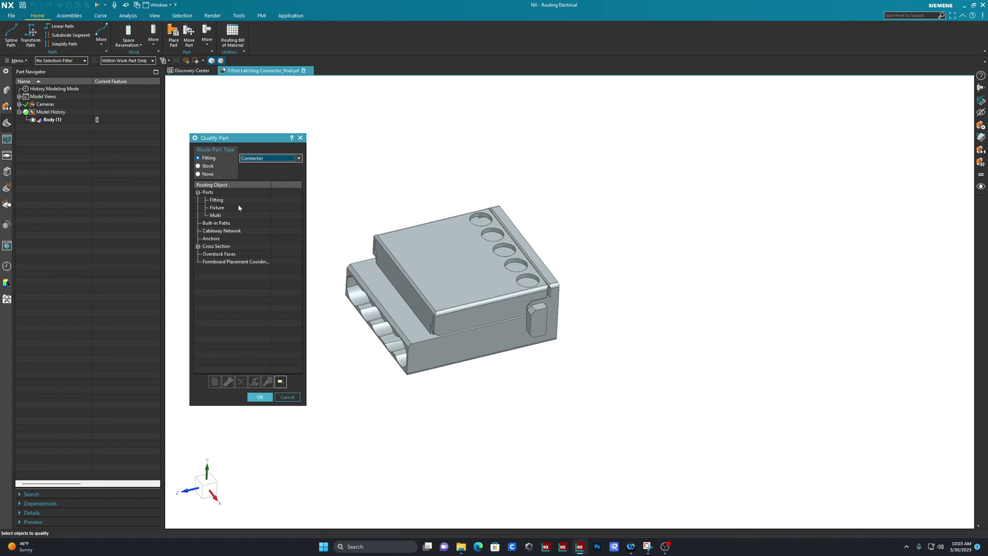
middle_drag(555, 273, 506, 291)
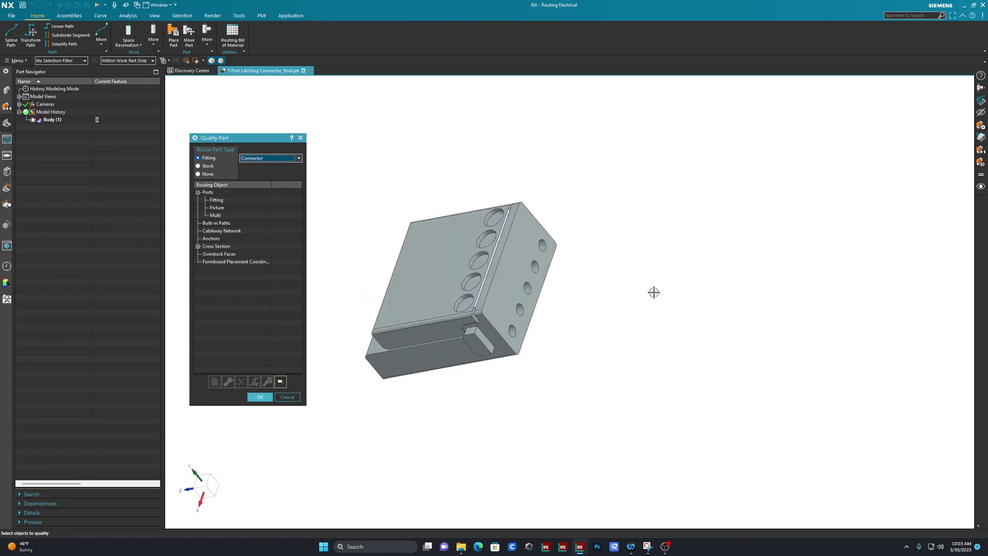
middle_drag(597, 355, 639, 335)
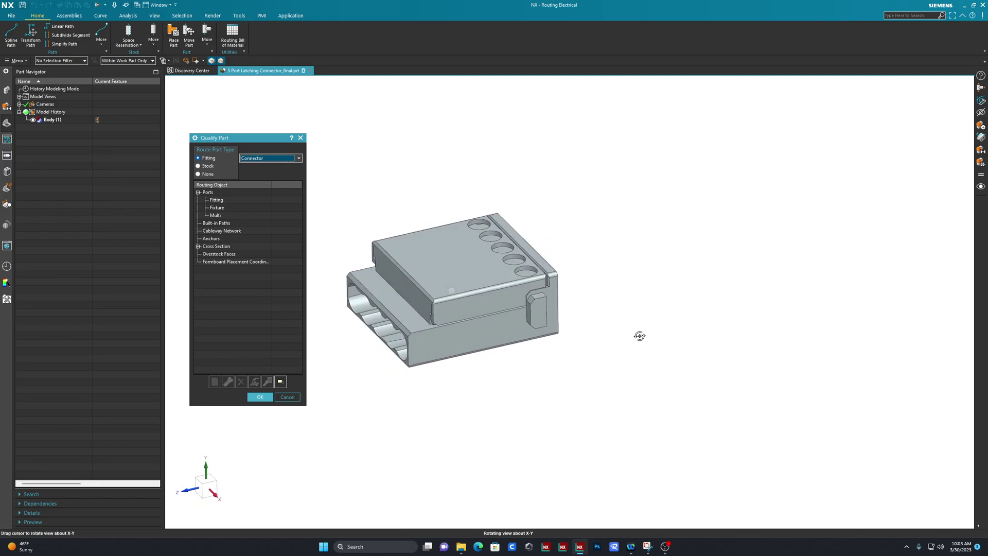
click(219, 202)
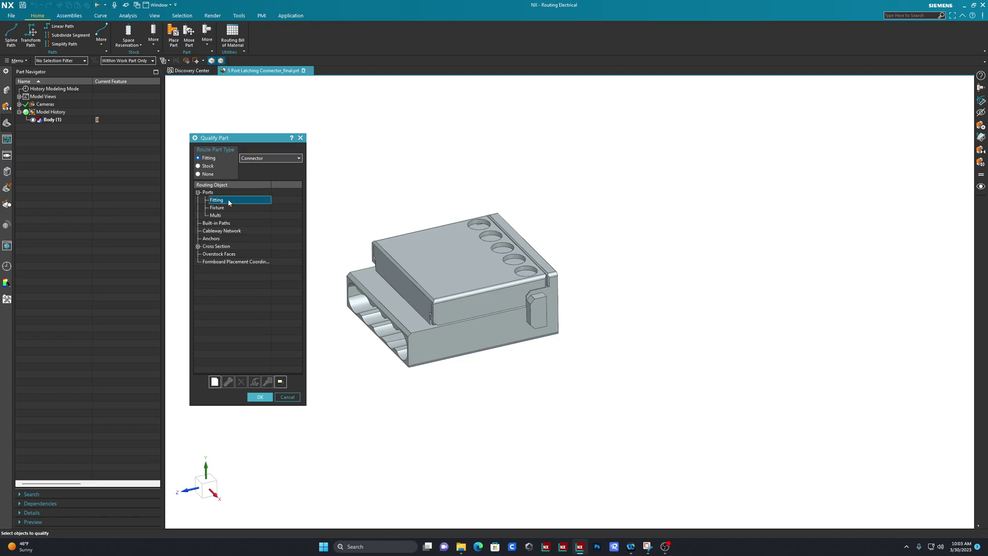
- Create a new fitting port named MATING_SIDE
click(214, 382)
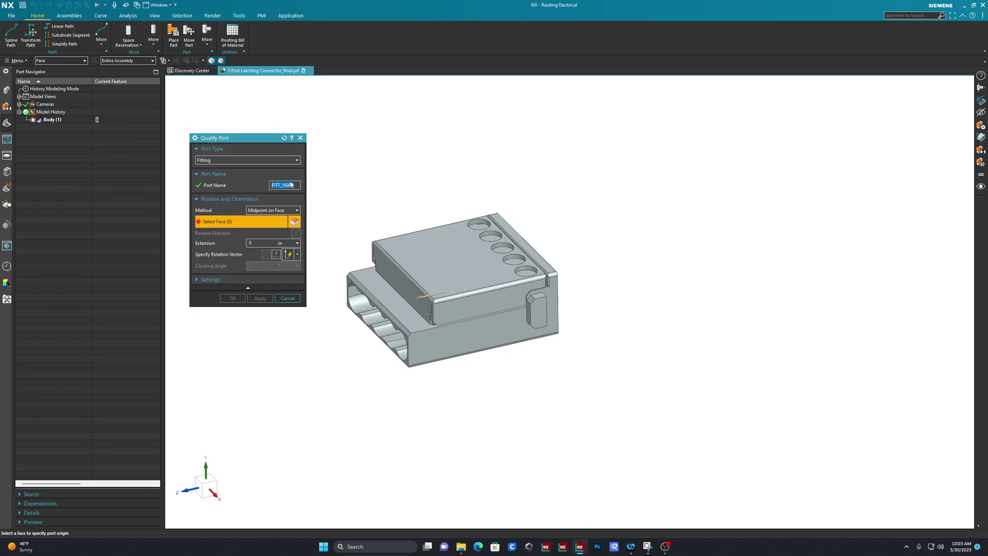
text(MATING_SIDE)
mouse_move(306, 406)
middle_down()
mouse_move(333, 390)
mouse_move(322, 394)
middle_up()
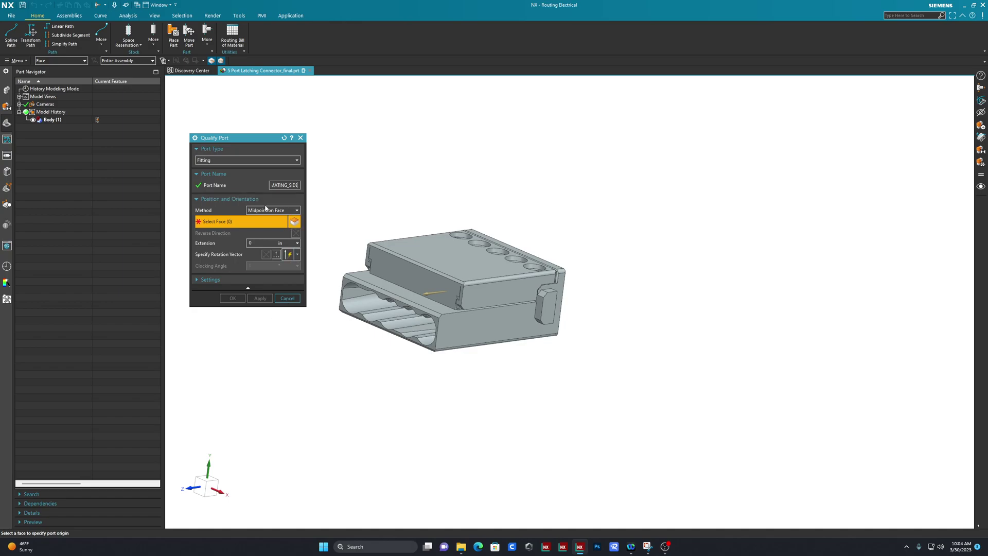
middle_drag(373, 407, 395, 403)
- Select the connector's mating face as the MATING_SIDE port origin using Midpoint on Face
scroll(439, 311, up, 5)
scroll(439, 311, up, 2)
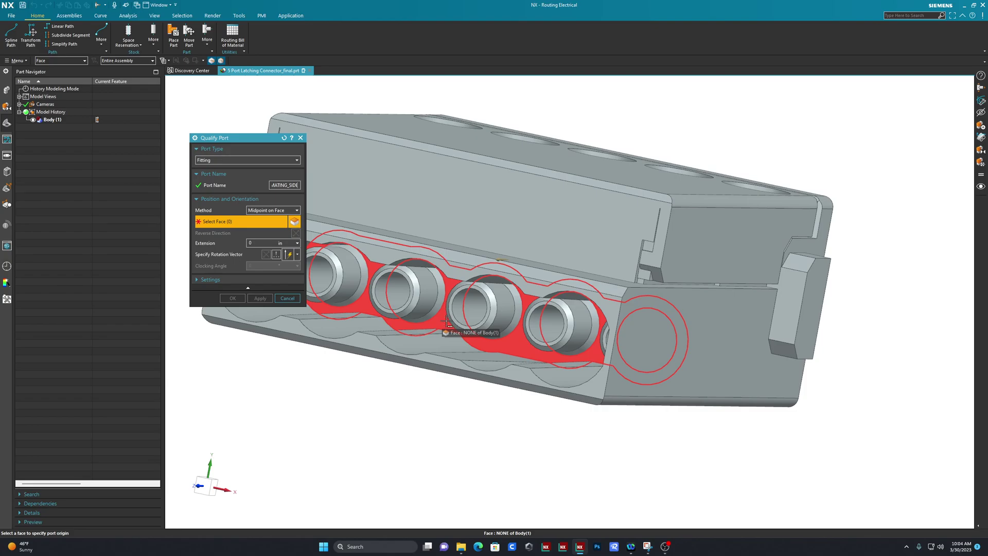
click(446, 322)
scroll(432, 404, up, 3)
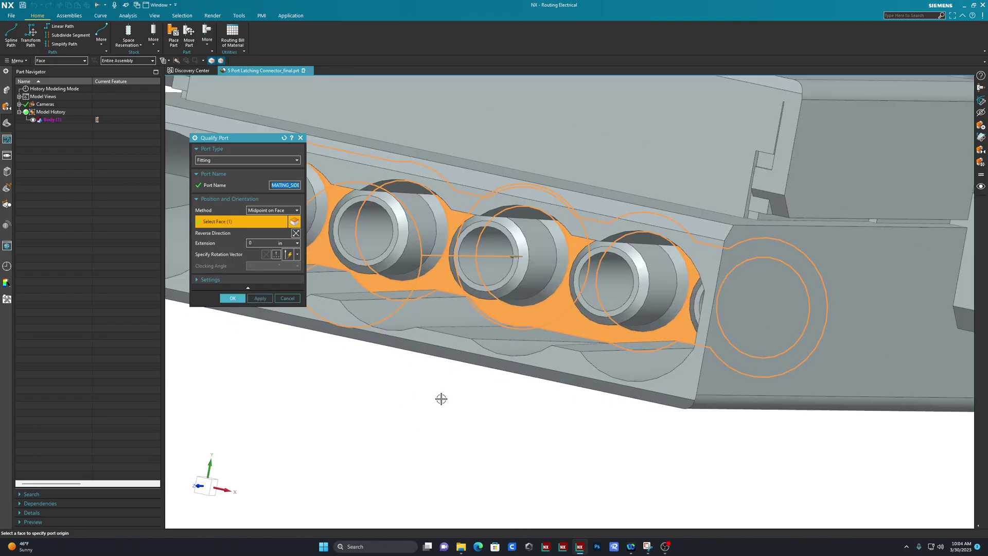
scroll(441, 399, down, 5)
middle_drag(463, 448, 439, 453)
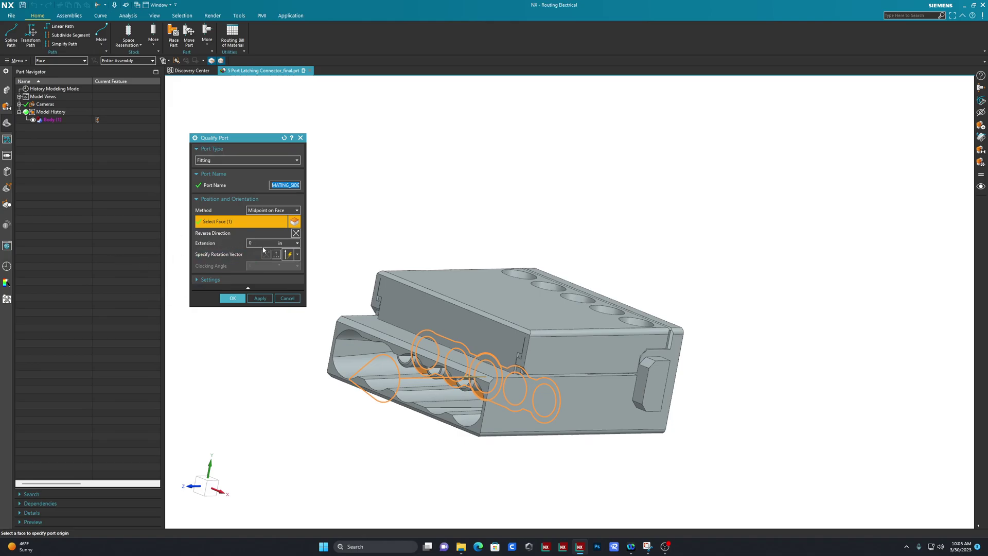
- Set the MATING_SIDE port's rotation vector along the Y axis and confirm the port
click(264, 244)
click(206, 256)
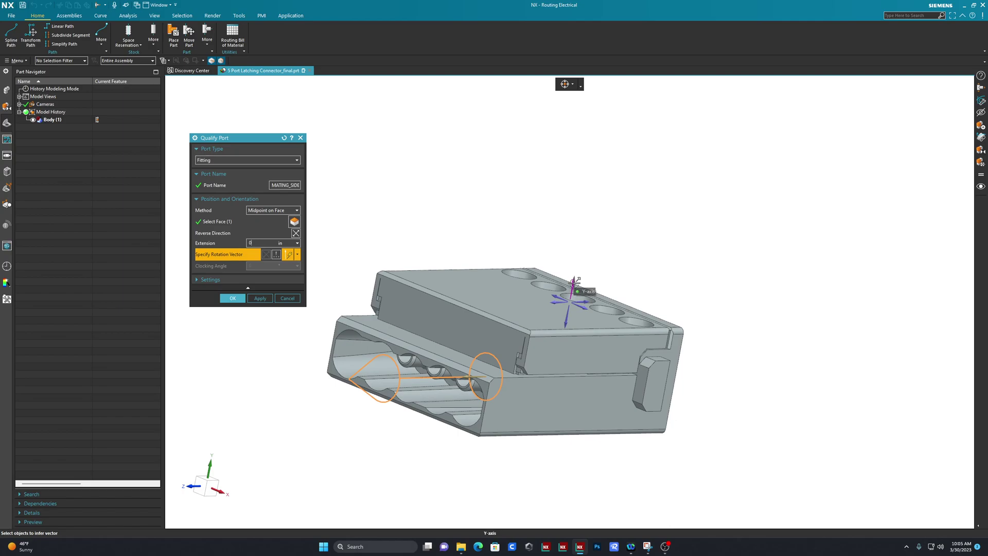
click(573, 282)
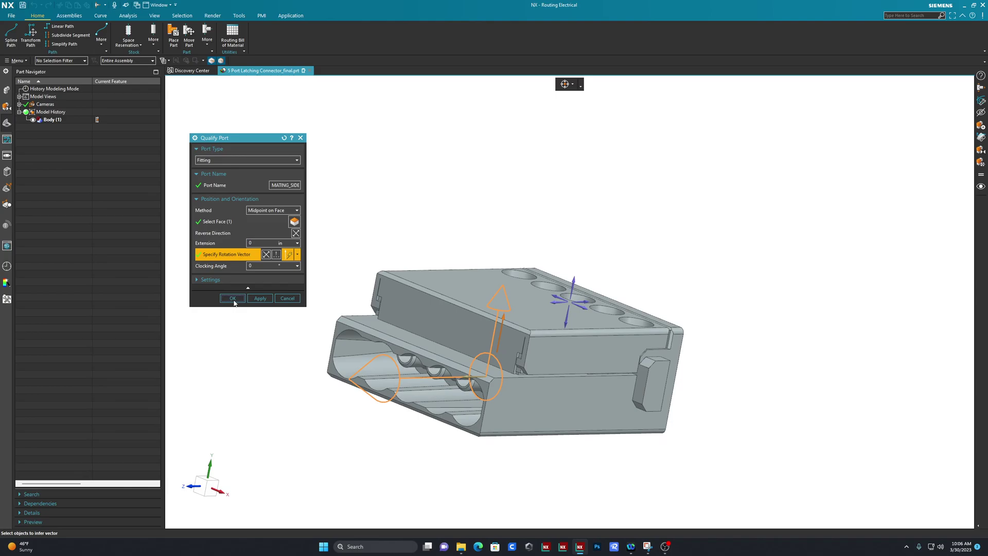
click(232, 298)
scroll(503, 377, up, 3)
scroll(503, 377, down, 3)
mouse_move(518, 432)
middle_down()
mouse_move(535, 430)
mouse_move(478, 443)
mouse_move(541, 433)
mouse_move(513, 442)
middle_up()
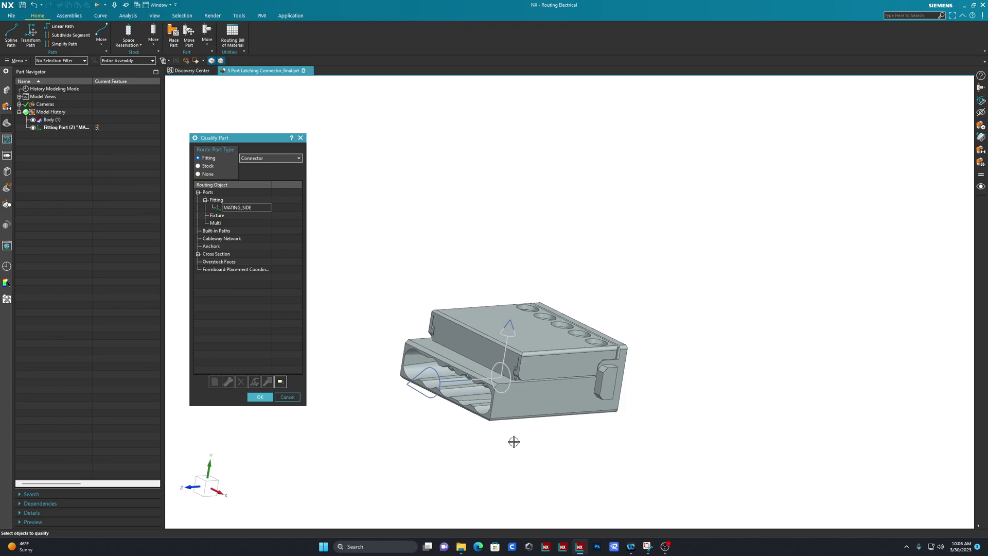
- Turn the connector to its terminal-hole end and select the Multi port category
middle_drag(694, 406, 632, 418)
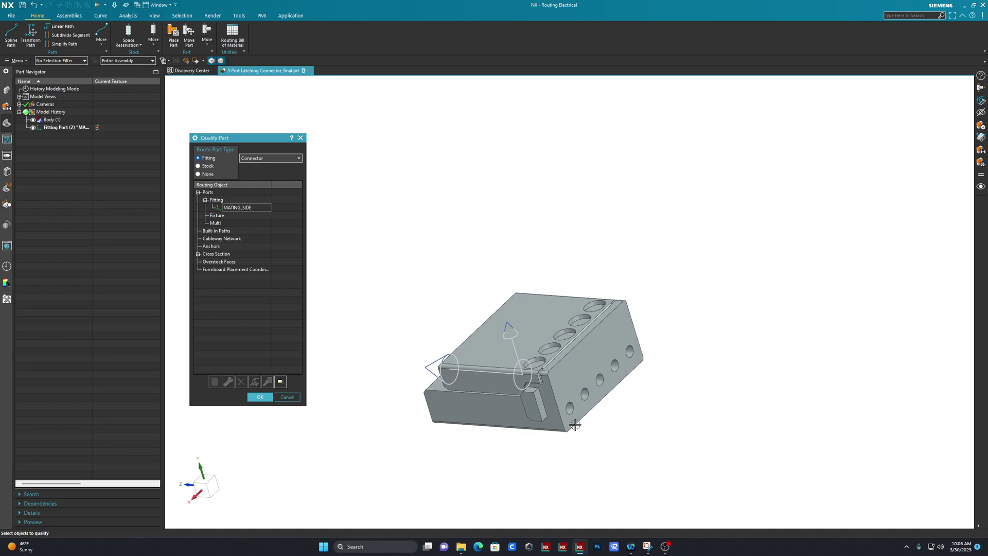
click(225, 225)
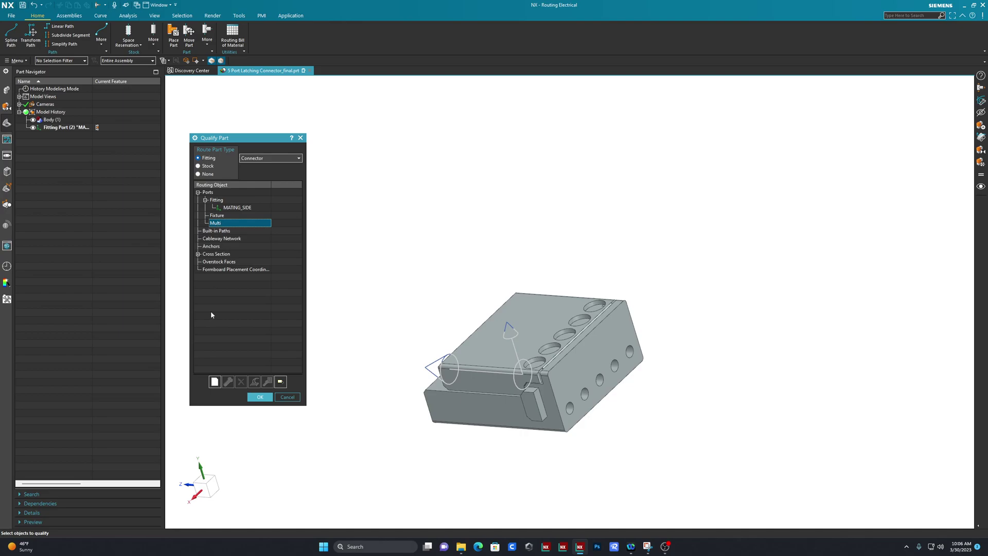
- Create a new multi port named HARNESS_SIDE on the end face with the terminal holes
click(213, 387)
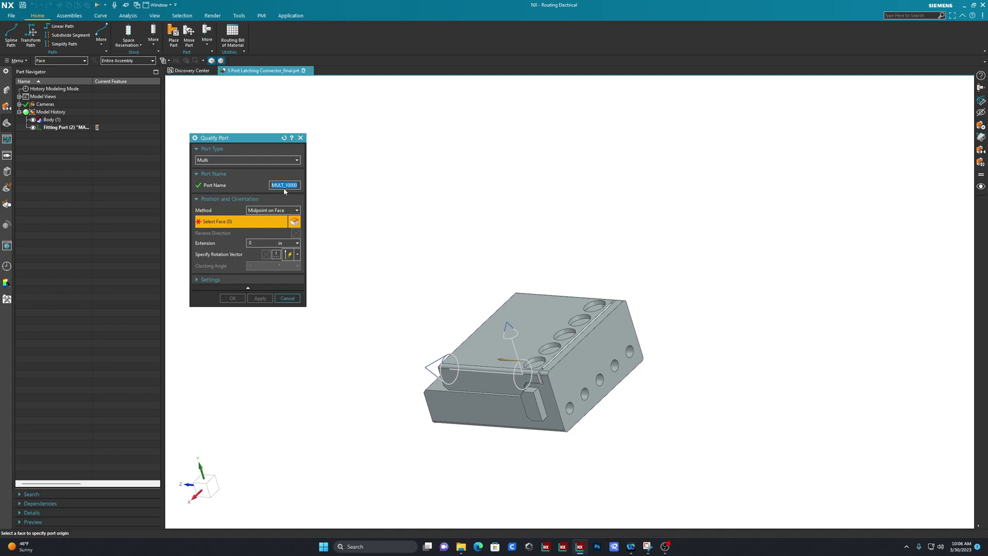
text(HA)
click(595, 350)
scroll(628, 410, up, 3)
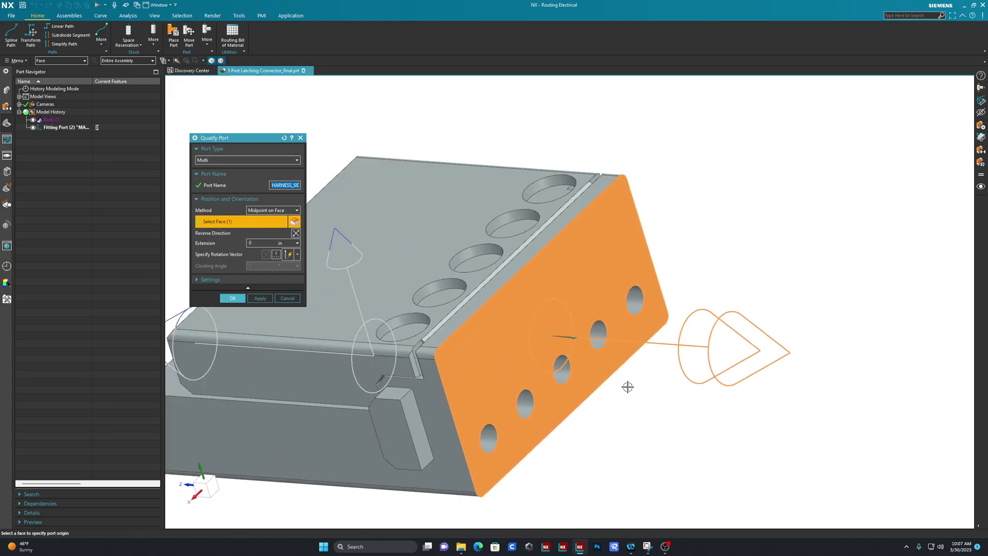
scroll(628, 388, down, 4)
scroll(628, 388, up, 1)
scroll(636, 408, up, 3)
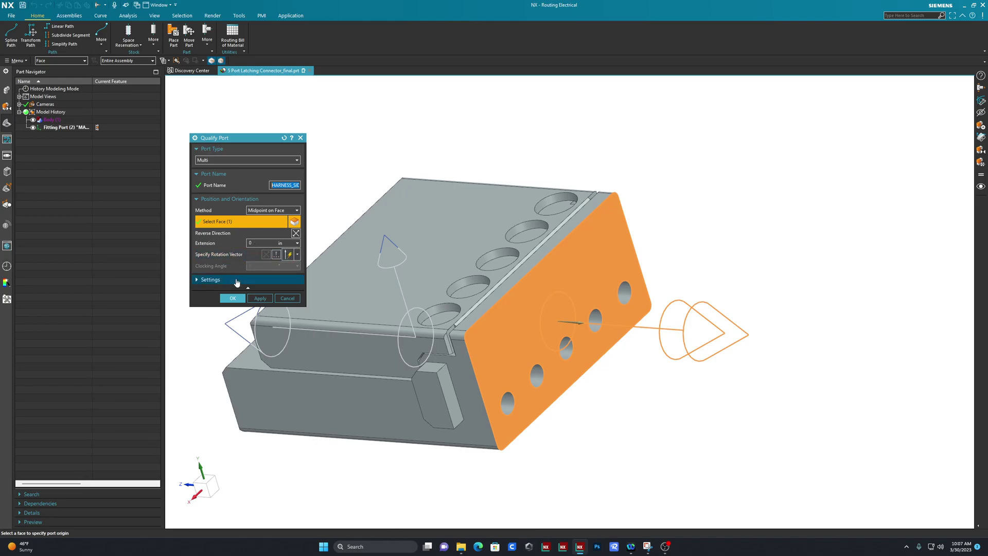
- Expand the port's Settings and select the Length Addition value for replacement
click(235, 280)
click(258, 290)
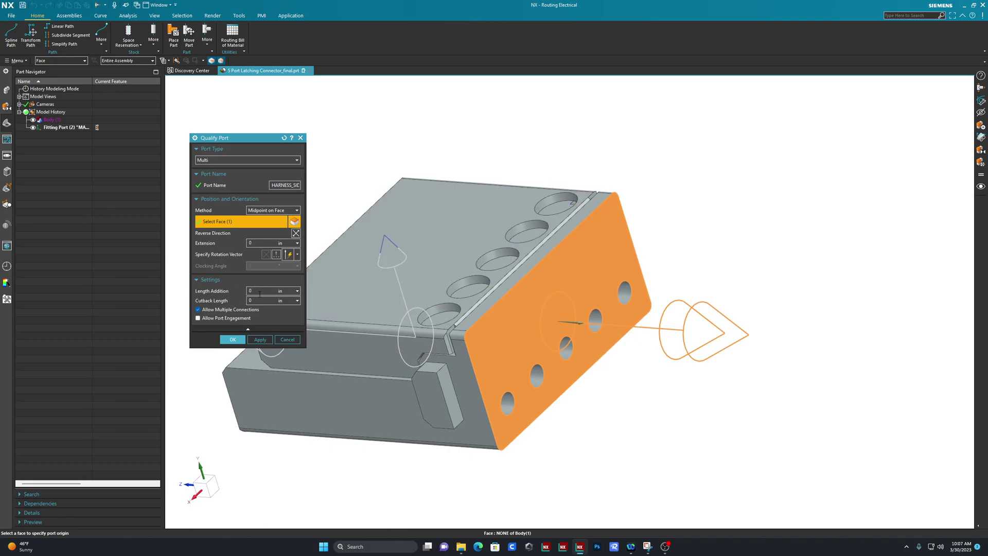
double_click(259, 291)
- Confirm the HARNESS_SIDE multi port, then orbit the connector to check both ports
click(231, 342)
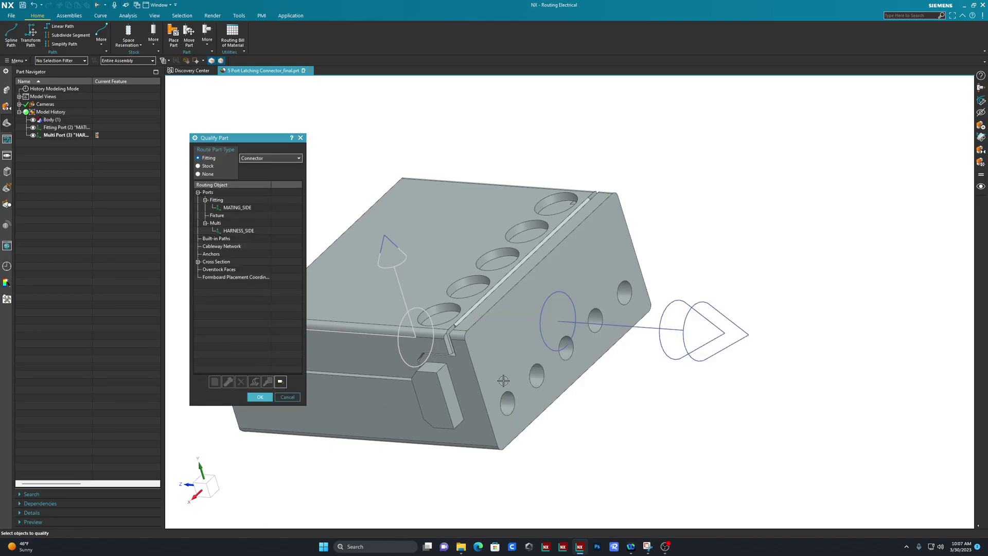
scroll(544, 375, down, 3)
middle_drag(598, 386, 624, 381)
middle_drag(339, 394, 471, 423)
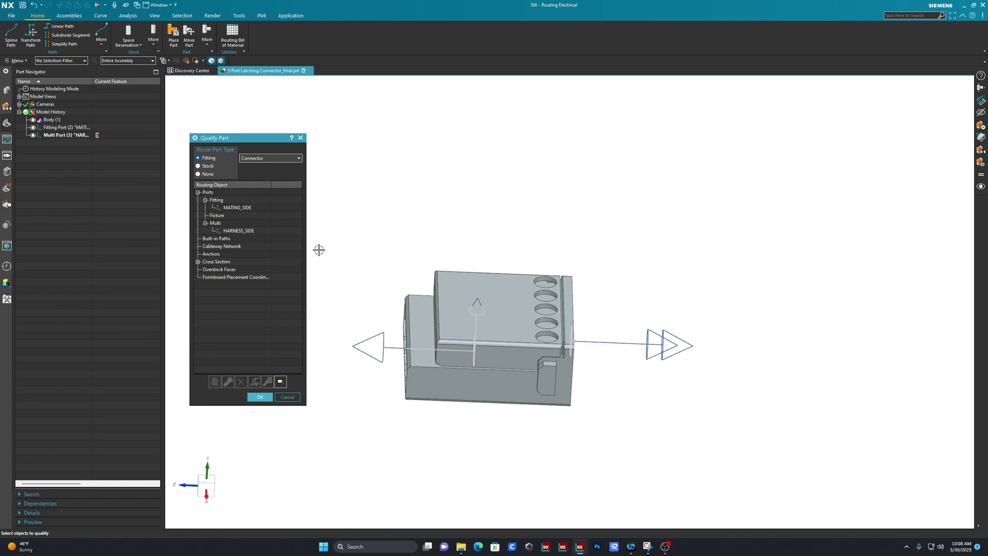
middle_drag(617, 320, 597, 320)
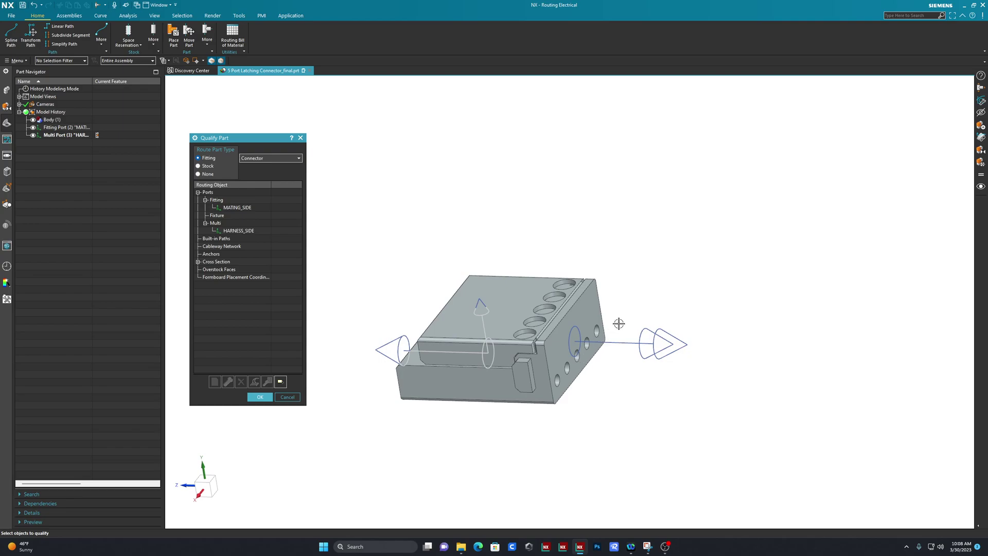
- Start assigning terminals to the HARNESS_SIDE port
right_click(238, 231)
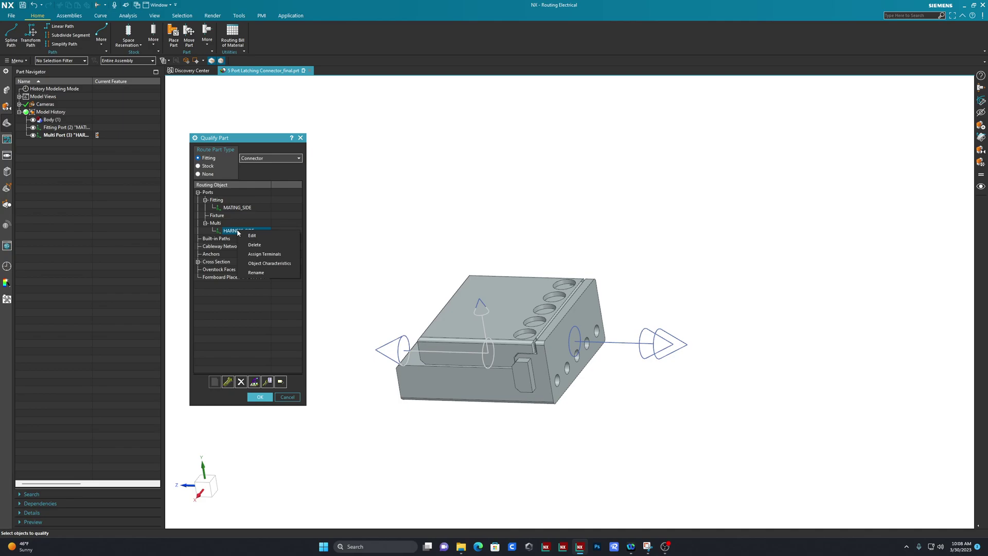
click(260, 256)
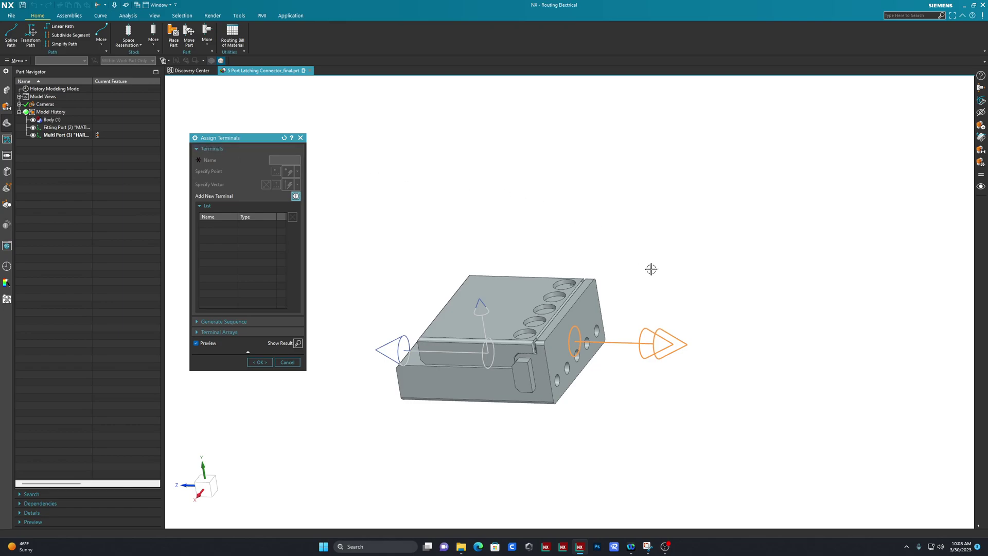
middle_drag(667, 280, 653, 273)
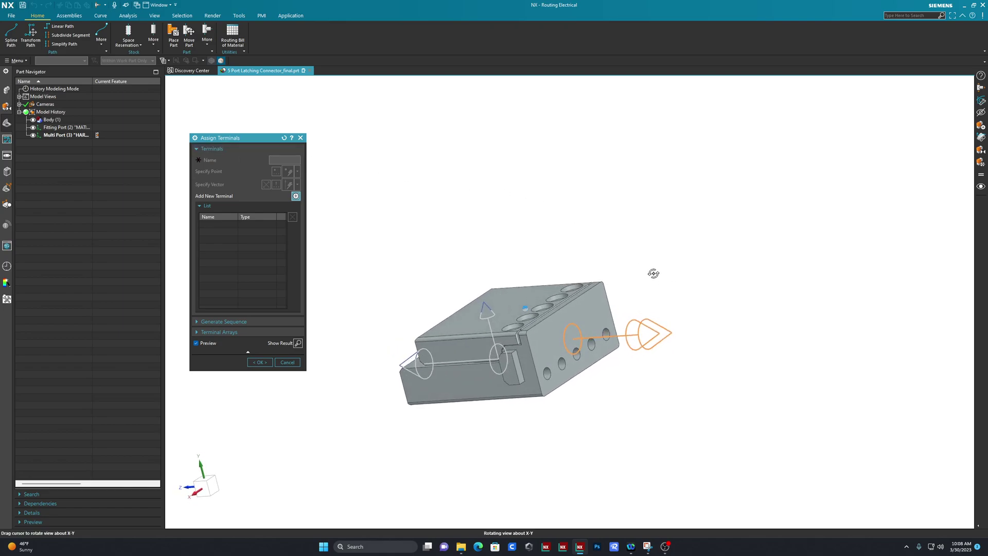
- Add terminal 1 and place it on the edge of the lowest hole
click(296, 196)
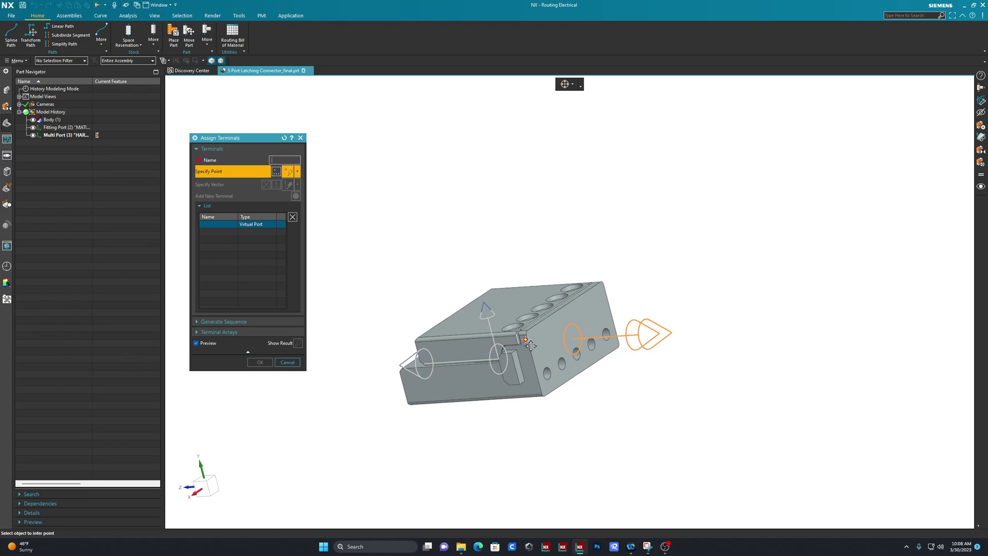
scroll(529, 344, up, 1)
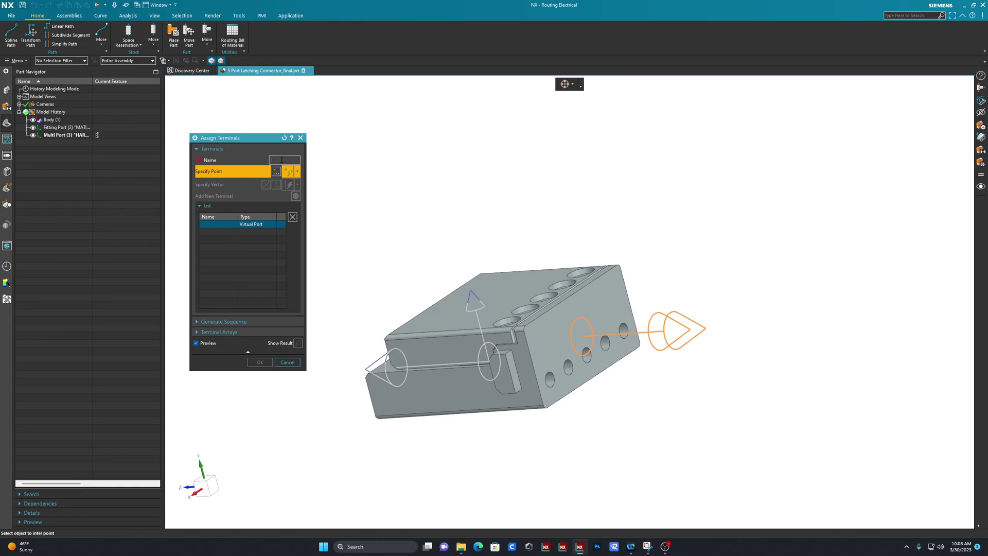
text(1)
middle_drag(615, 403, 561, 410)
scroll(560, 410, down, 3)
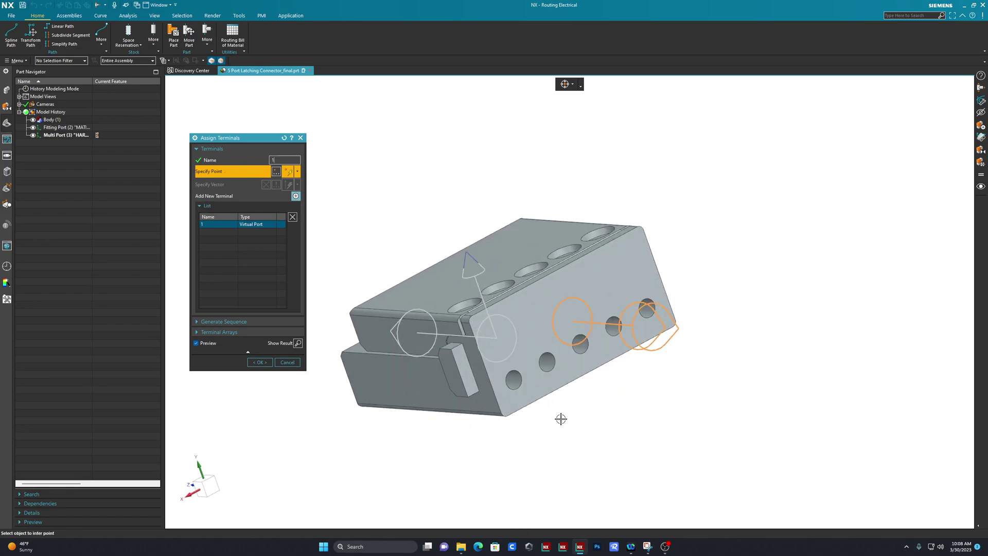
click(515, 370)
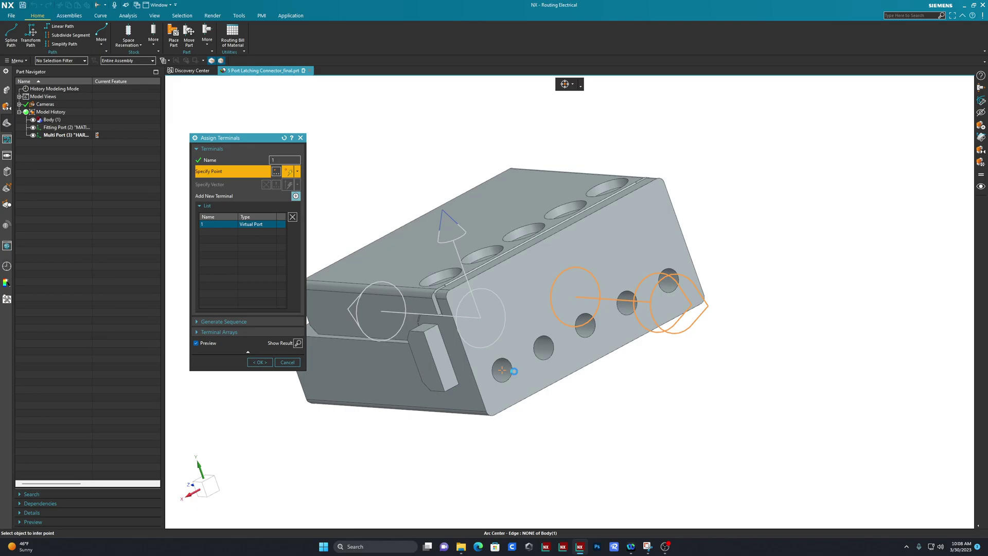
scroll(516, 376, down, 5)
mouse_move(518, 381)
middle_down()
mouse_move(535, 379)
mouse_move(523, 383)
middle_up()
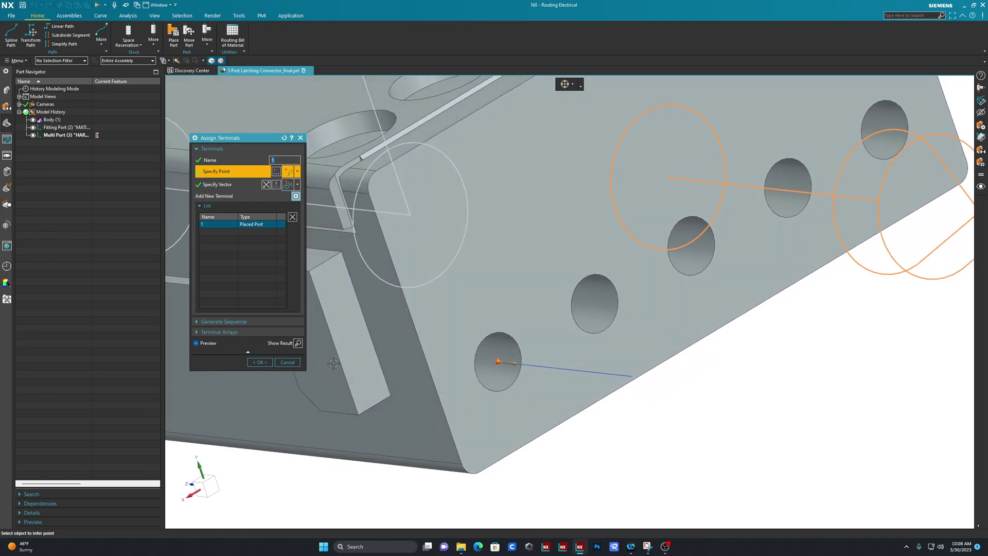
- Generate a terminal sequence ending at 5 to create terminals 2 through 5
click(222, 322)
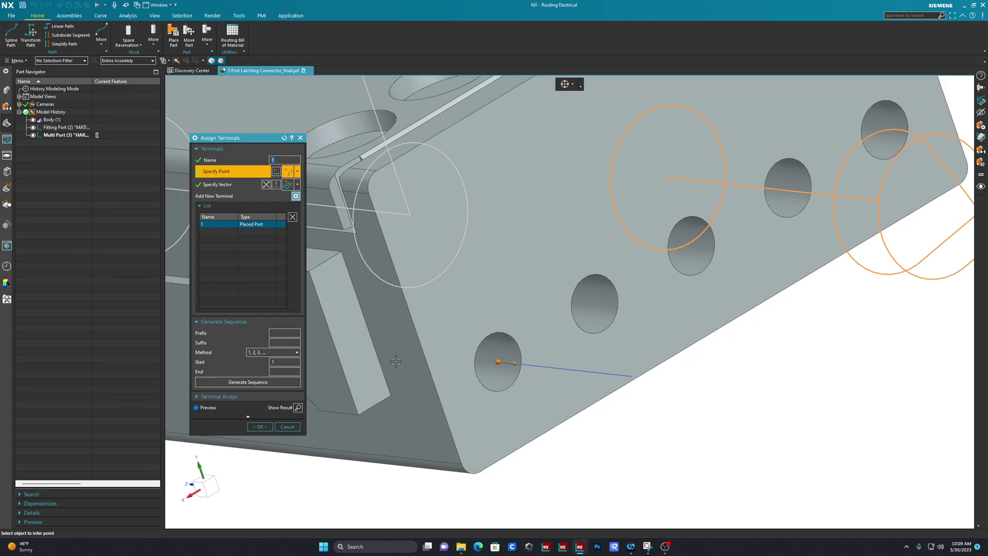
scroll(396, 361, down, 3)
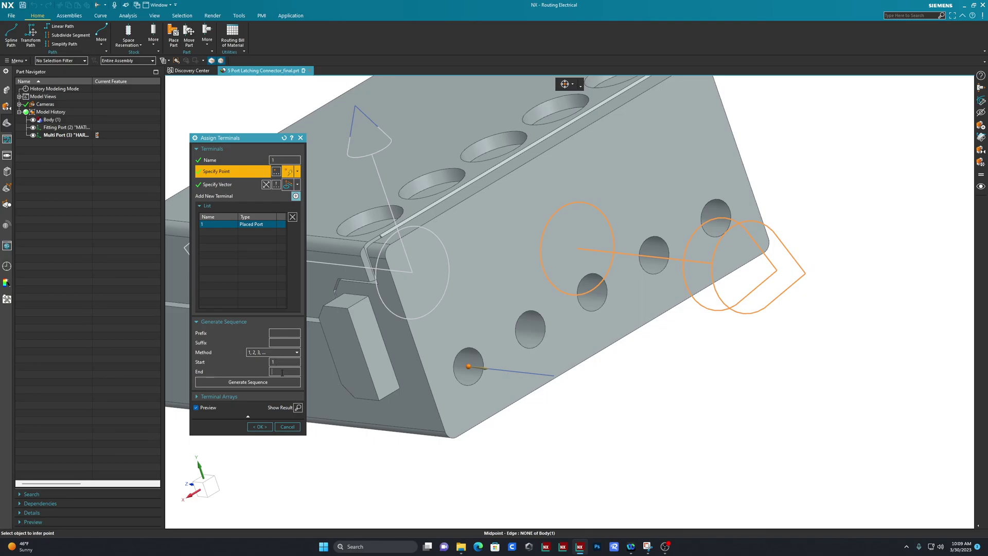
click(248, 383)
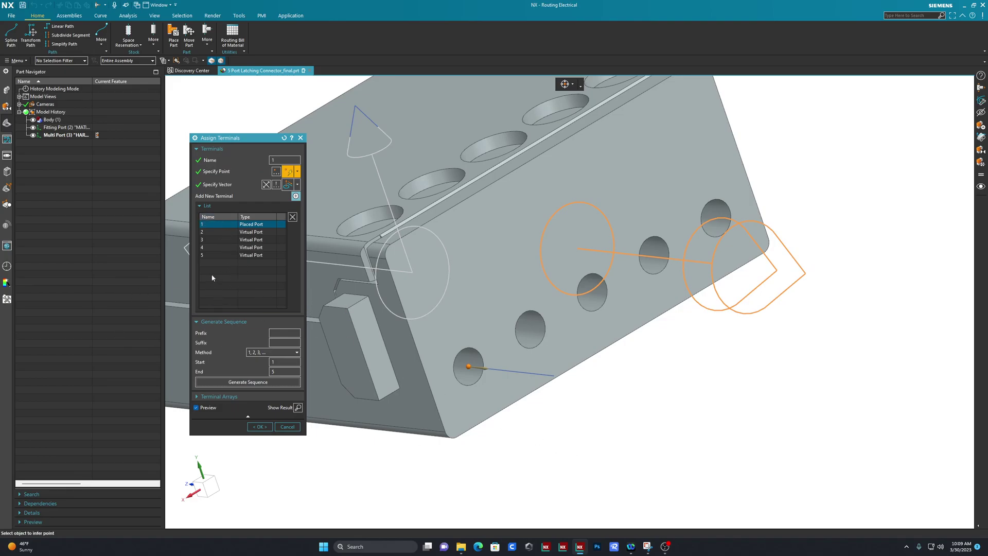
- Place terminals 2, 3, 4 and 5 on successive hole edges up to the top hole
click(202, 233)
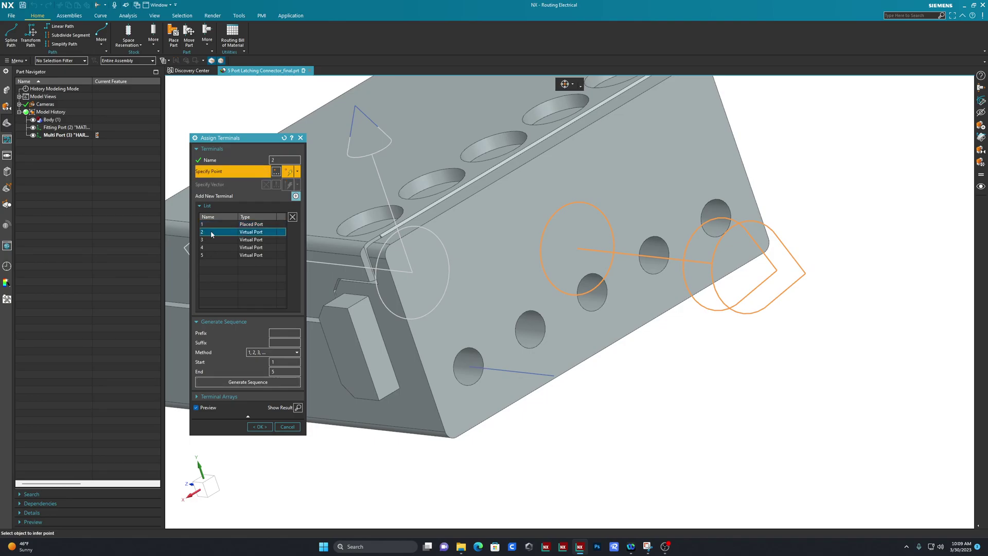
click(520, 315)
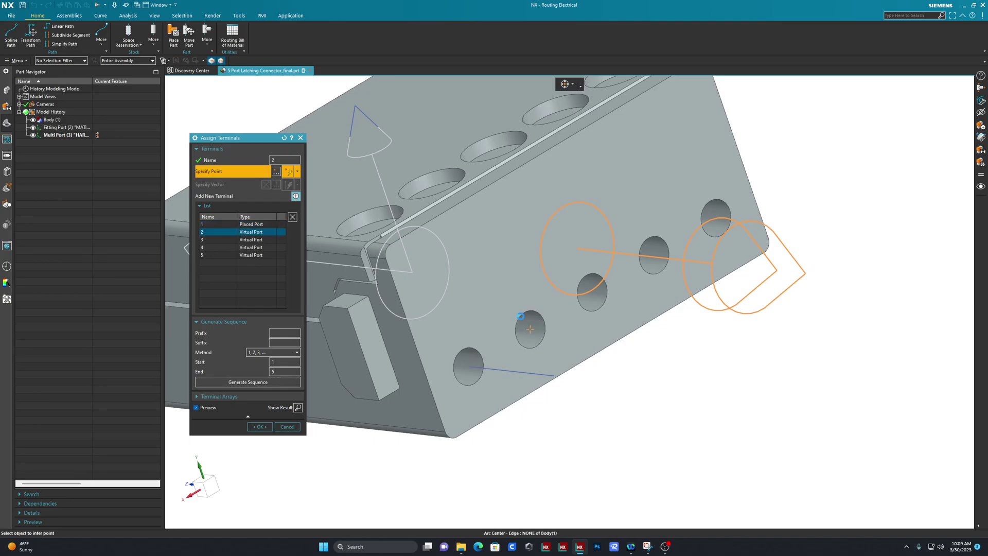
click(260, 239)
click(591, 291)
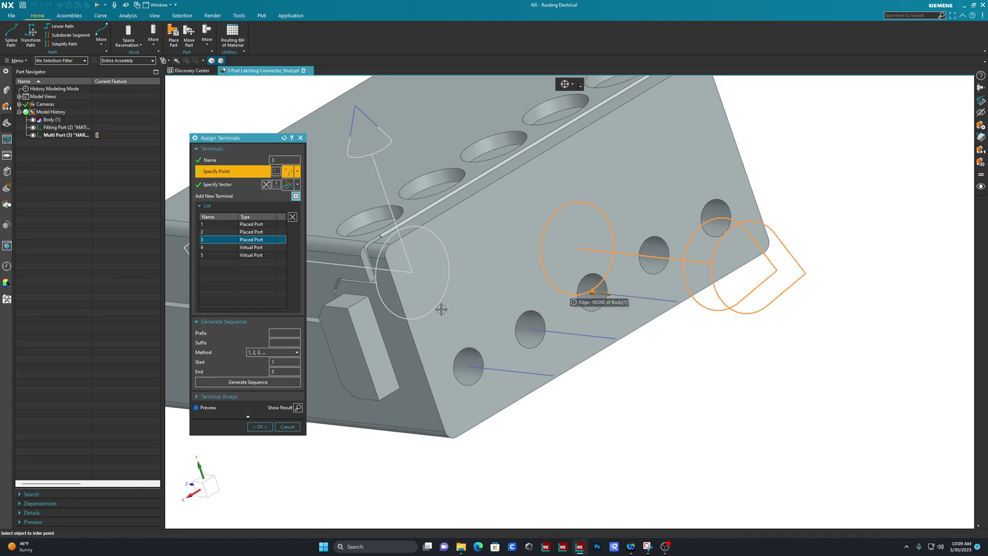
click(254, 248)
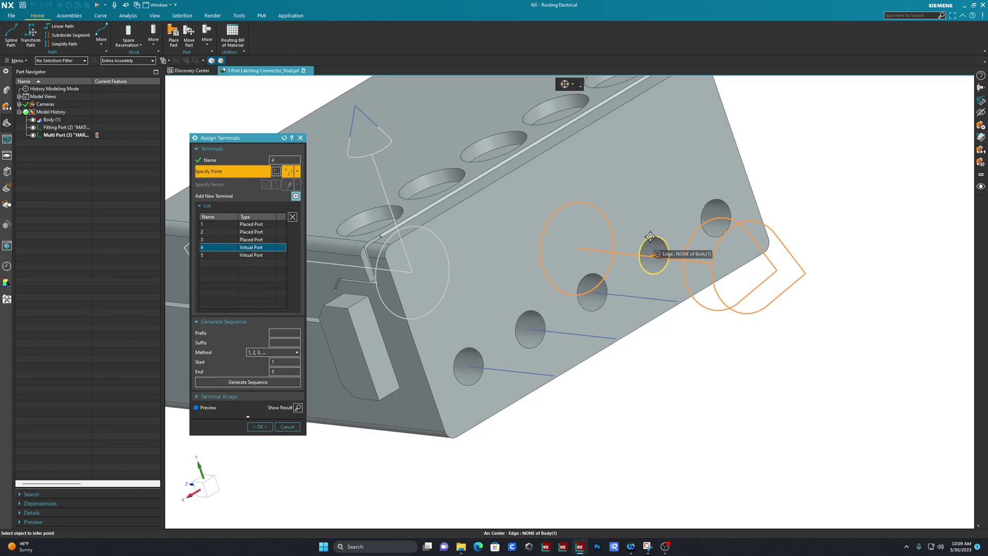
click(653, 250)
click(263, 255)
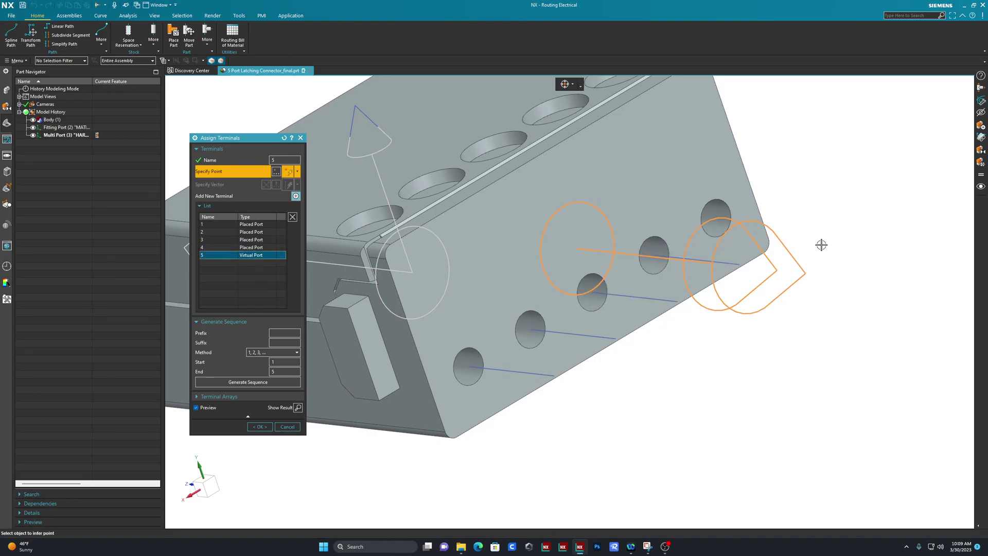
click(714, 215)
middle_drag(714, 215, 691, 357)
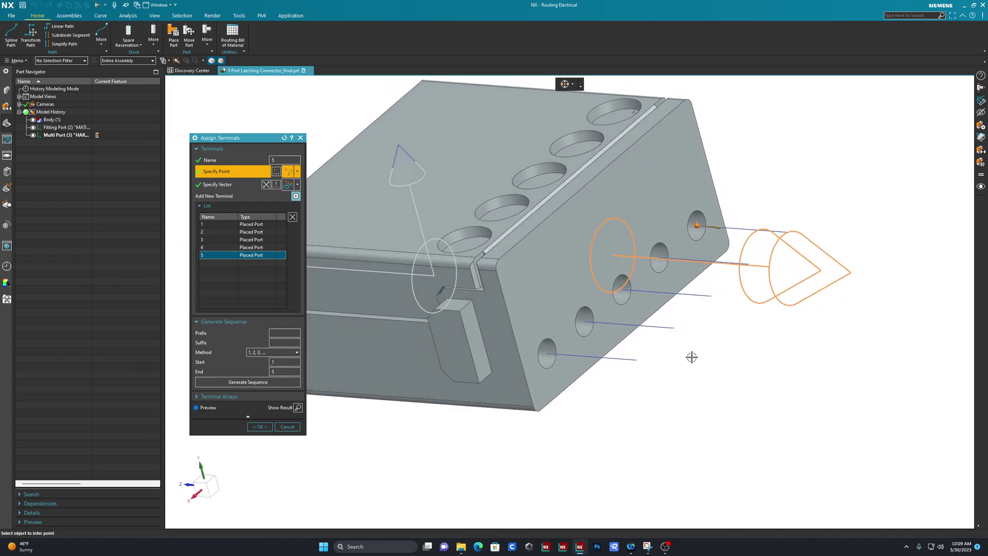
scroll(691, 356, down, 2)
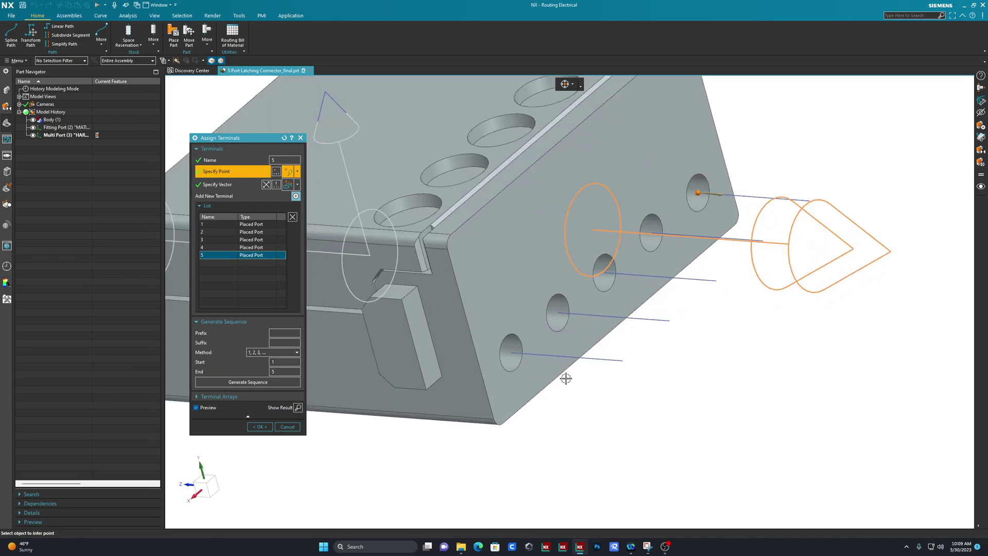
click(260, 427)
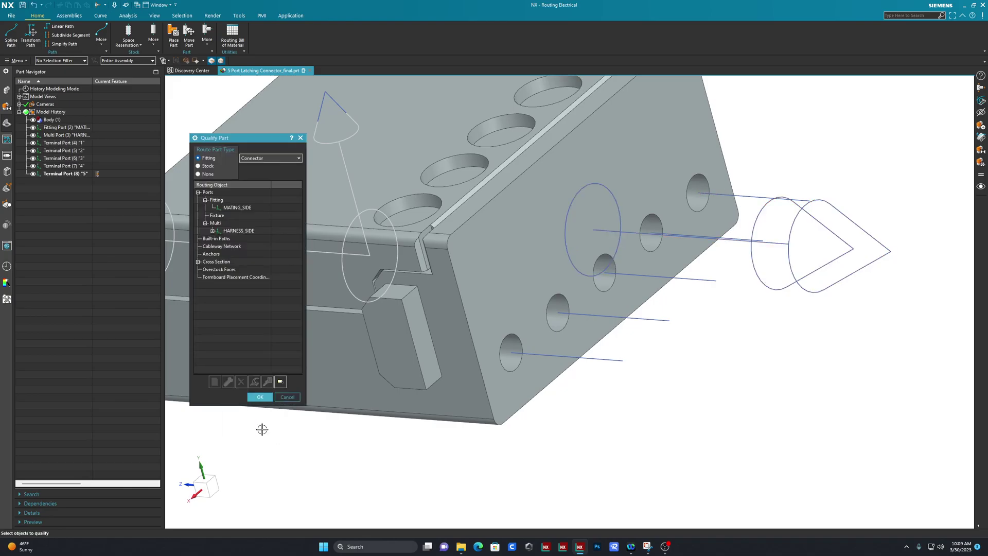
middle_drag(696, 404, 659, 415)
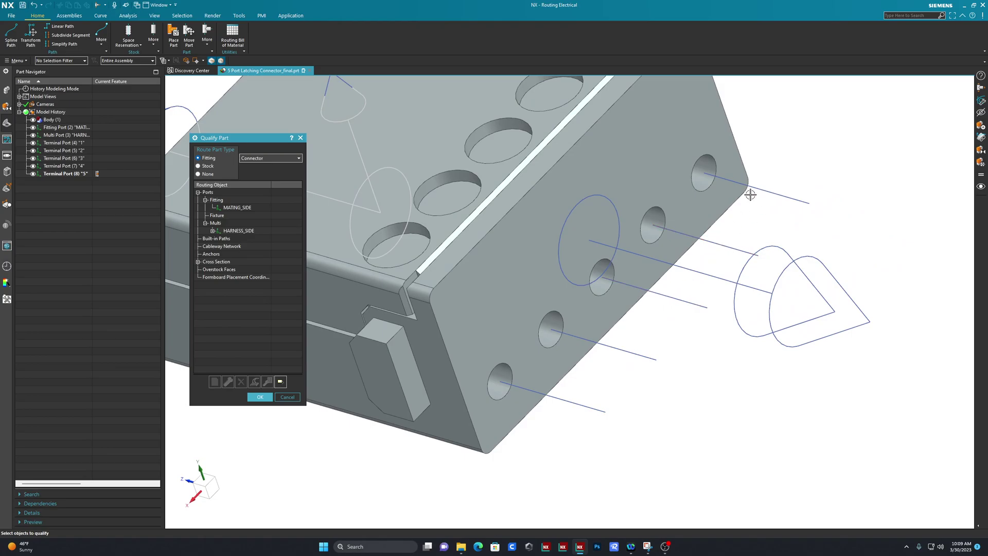
middle_drag(582, 379, 584, 370)
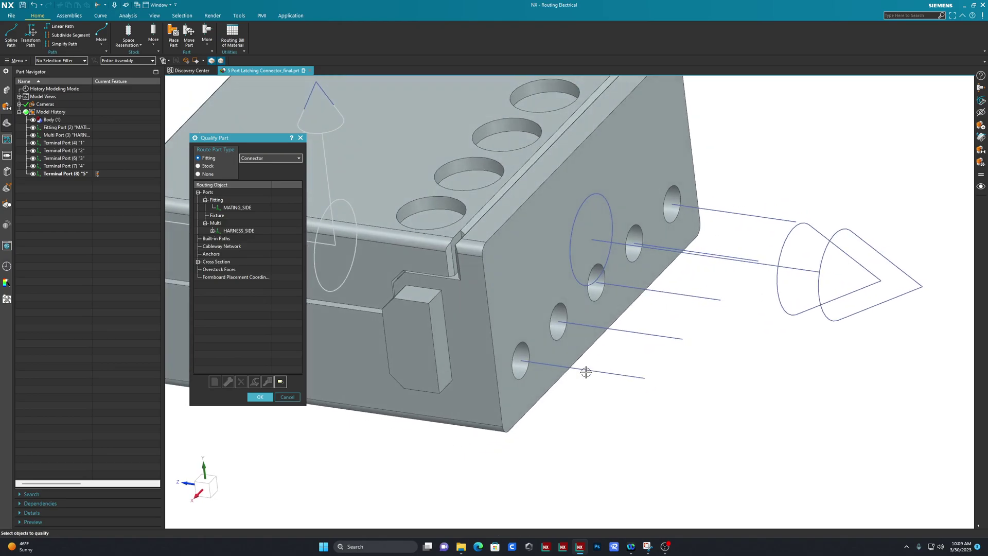
click(642, 323)
- Edit the HARNESS_SIDE port to set its Extension to 0.5 in
right_click(244, 233)
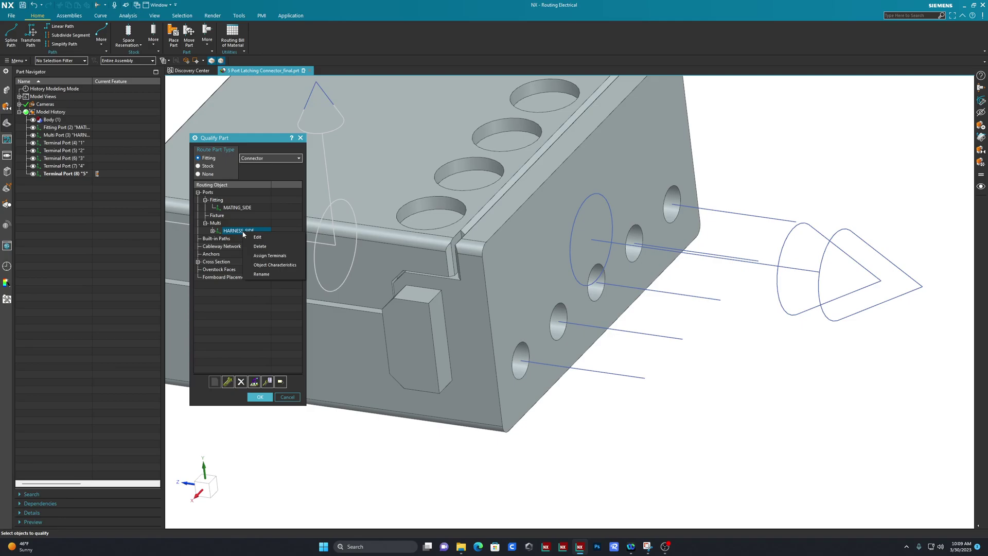
click(256, 237)
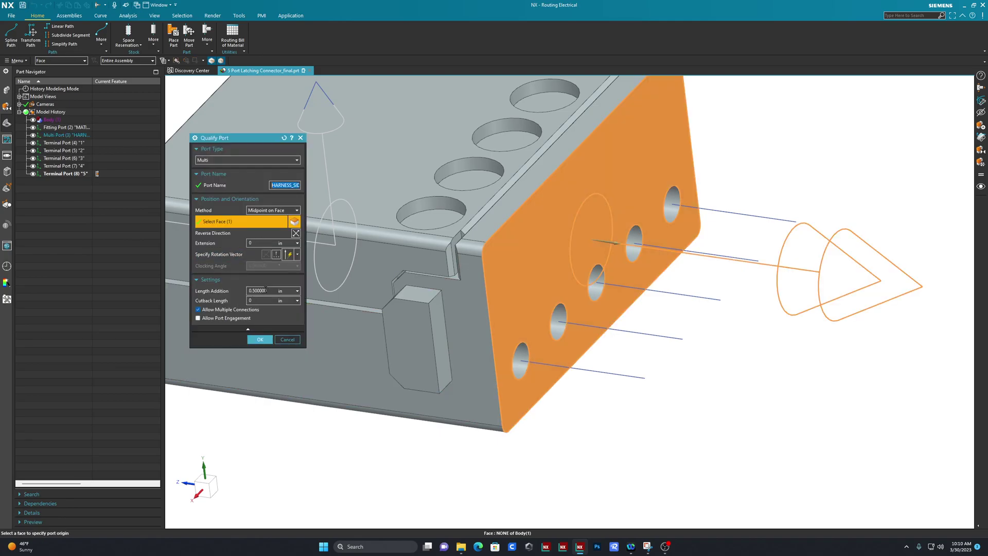
click(254, 243)
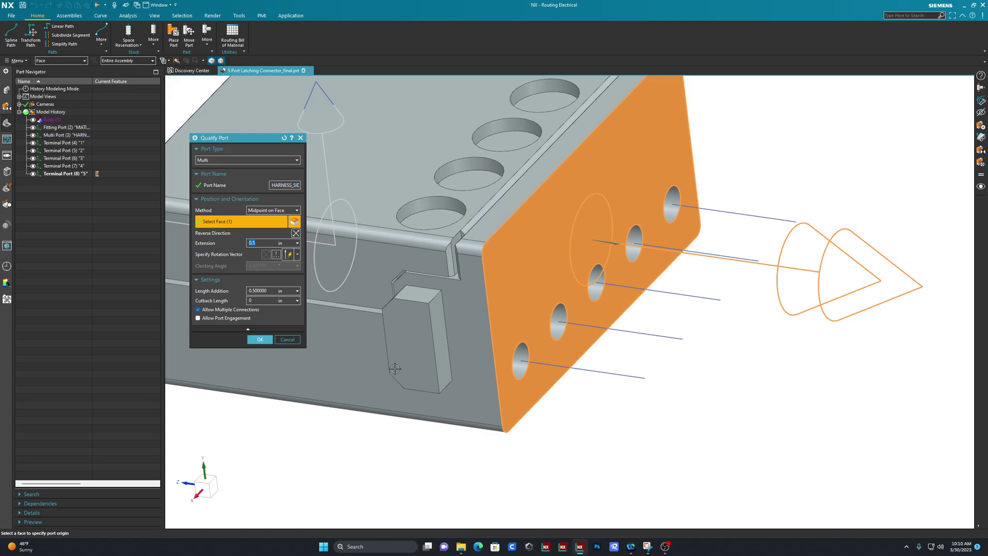
middle_drag(394, 368, 591, 380)
click(260, 339)
scroll(586, 379, down, 4)
scroll(645, 392, up, 2)
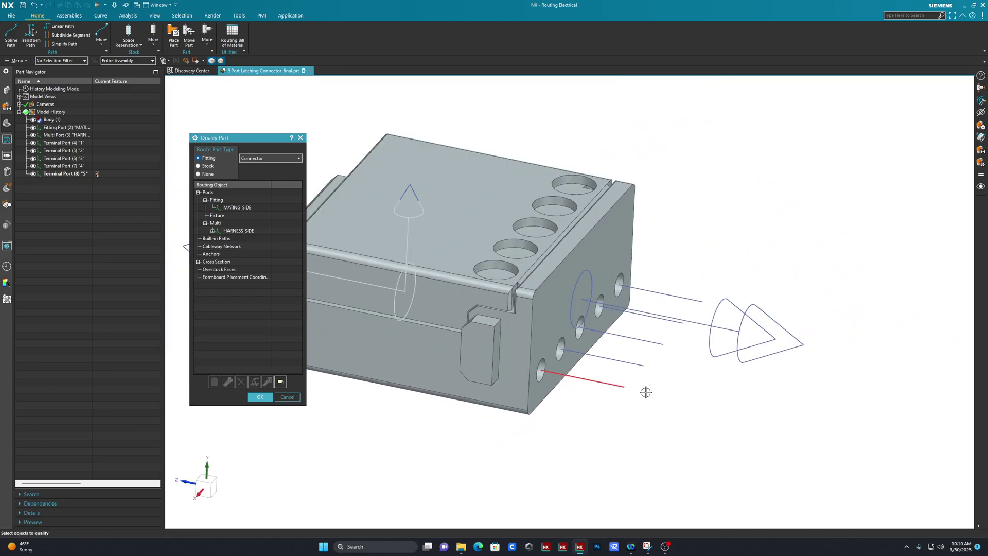
scroll(649, 401, down, 2)
scroll(648, 406, up, 3)
scroll(649, 406, down, 3)
middle_drag(648, 406, 543, 420)
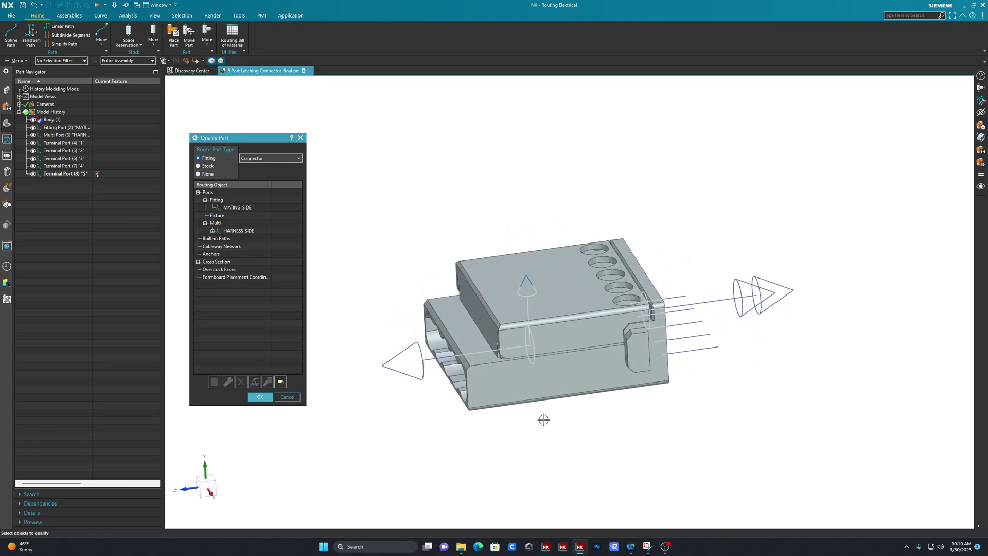